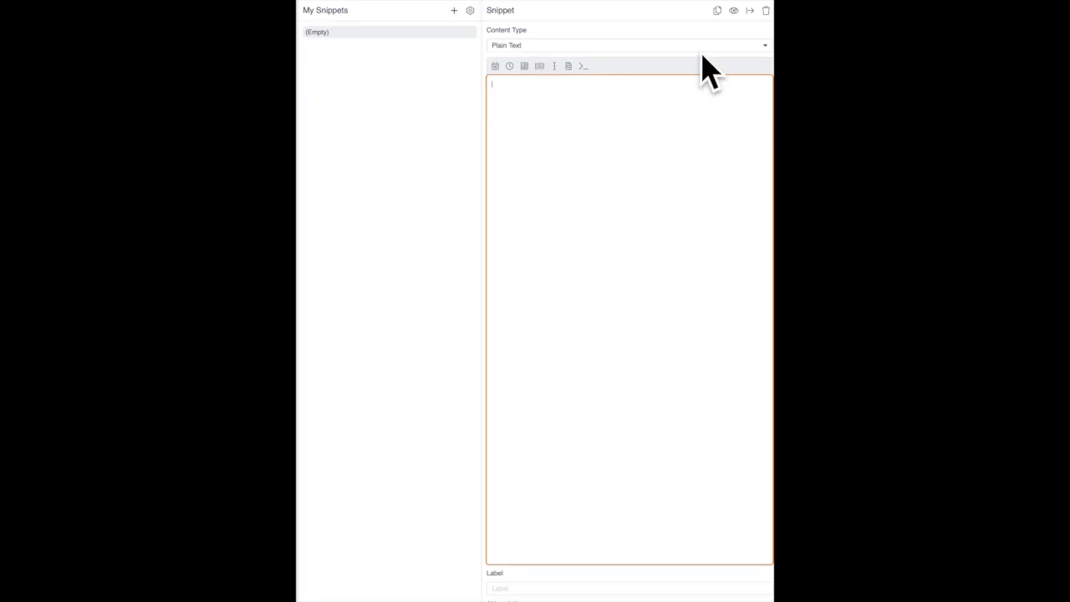
Switch the snippet's content type to Formatted Text, Pictures and return it to Plain Text
{"action": "left_click", "coordinate": [767, 46]}
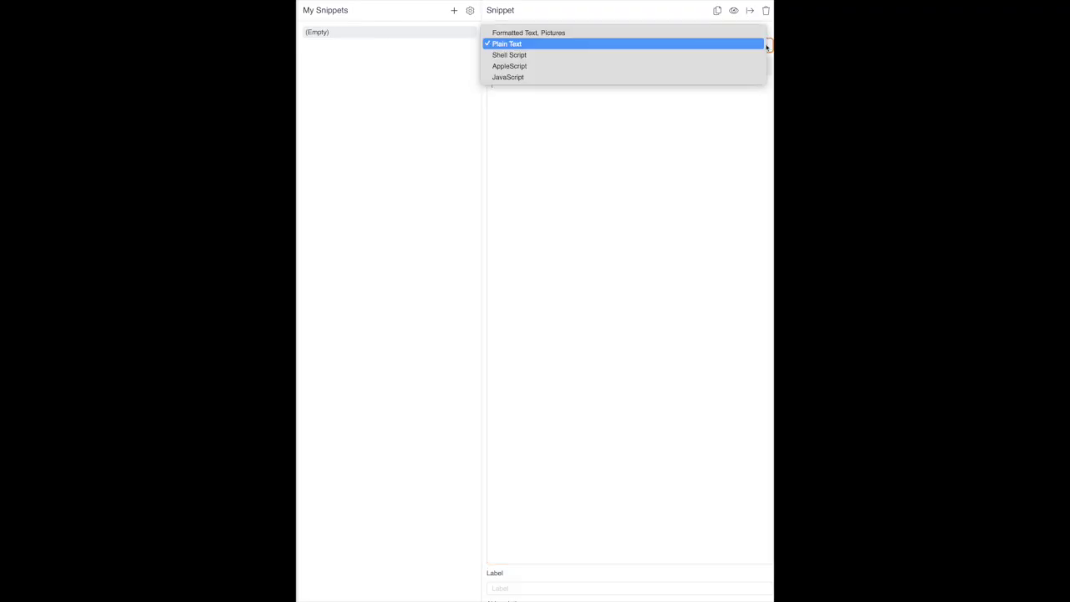
{"action": "left_click", "coordinate": [562, 33]}
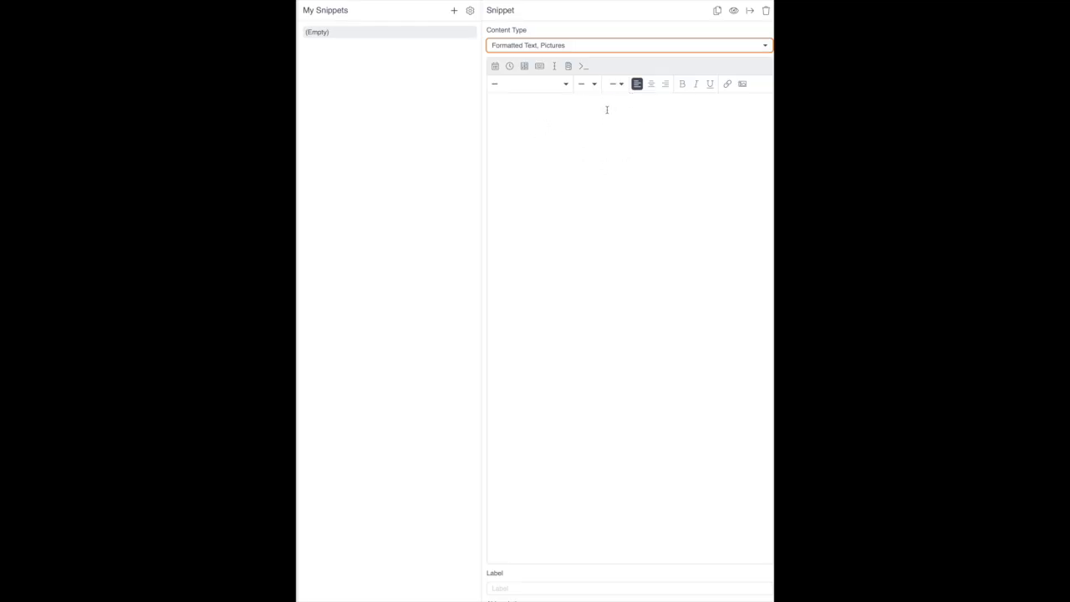
{"action": "left_click", "coordinate": [764, 45]}
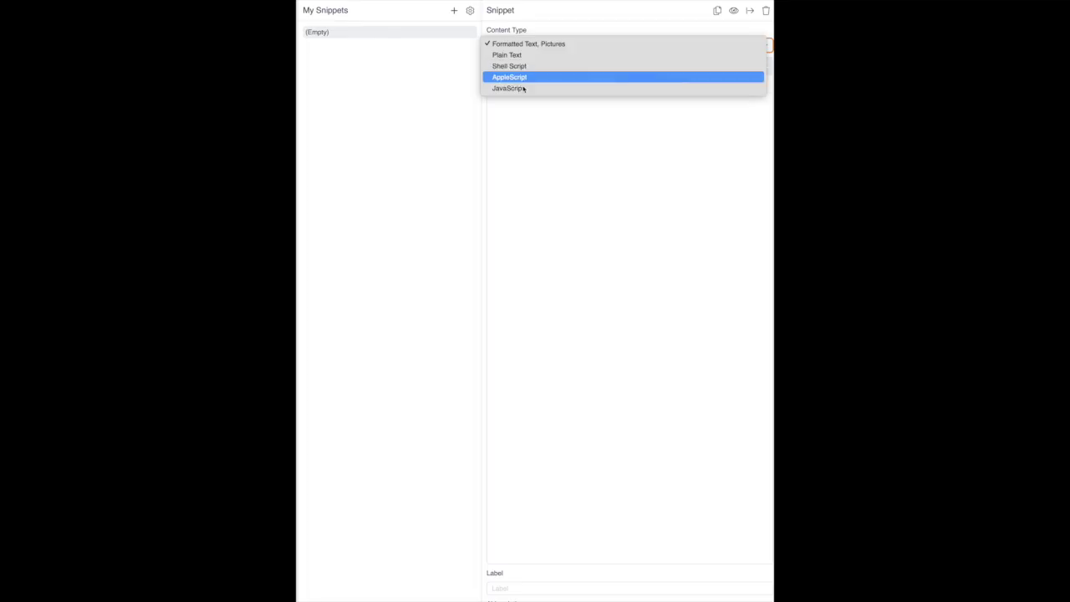
{"action": "left_click", "coordinate": [516, 55]}
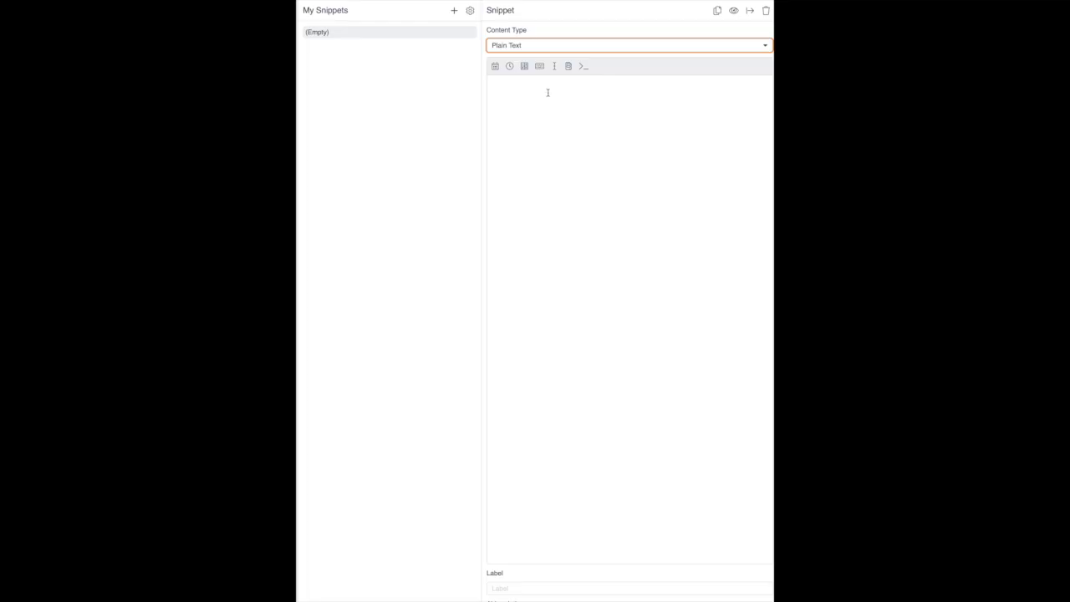
{"action": "left_click", "coordinate": [504, 94]}
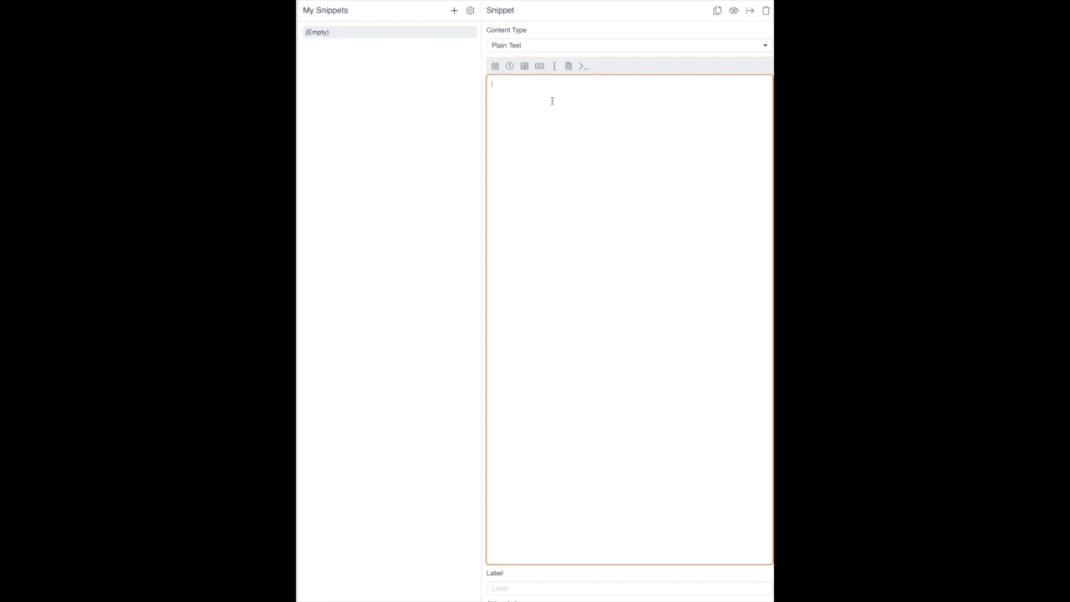
{"action": "type", "text": "www.DaveEdwardsMedia.com"}
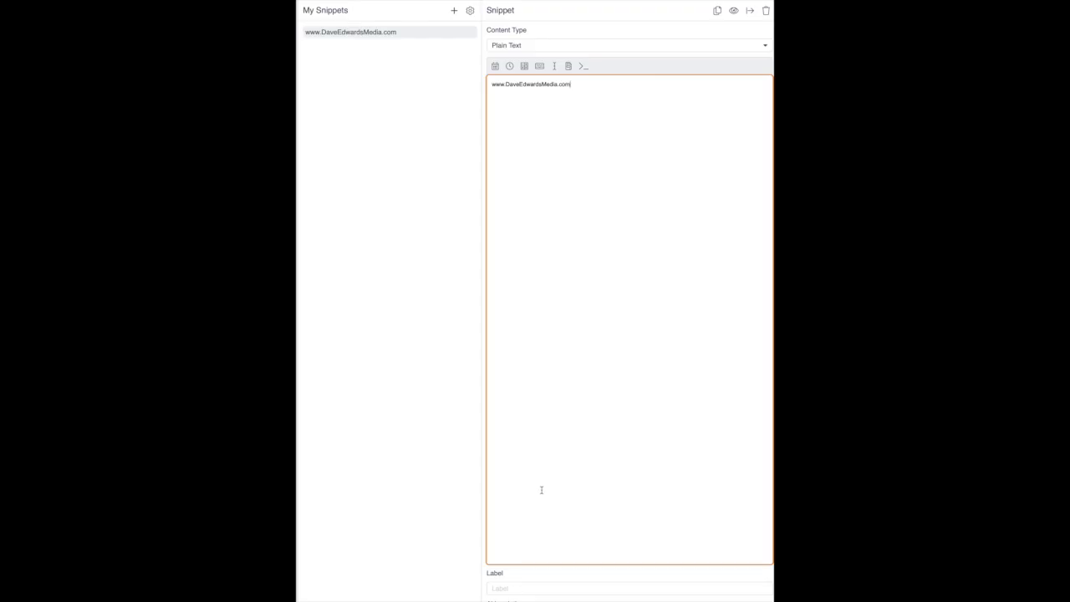
{"action": "left_click", "coordinate": [501, 587]}
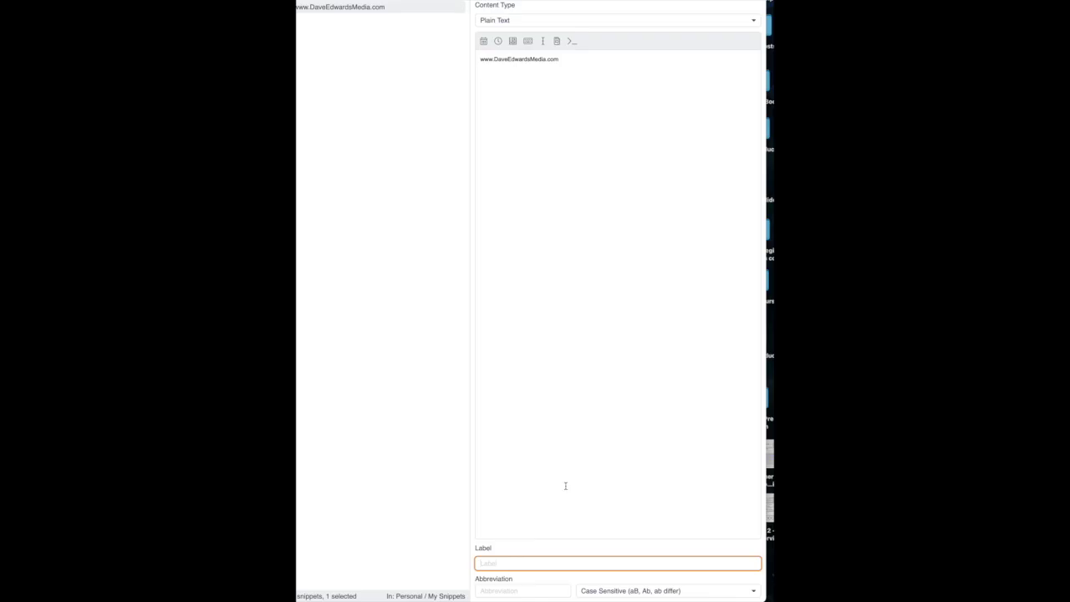
{"action": "type", "text": "DE Web Address"}
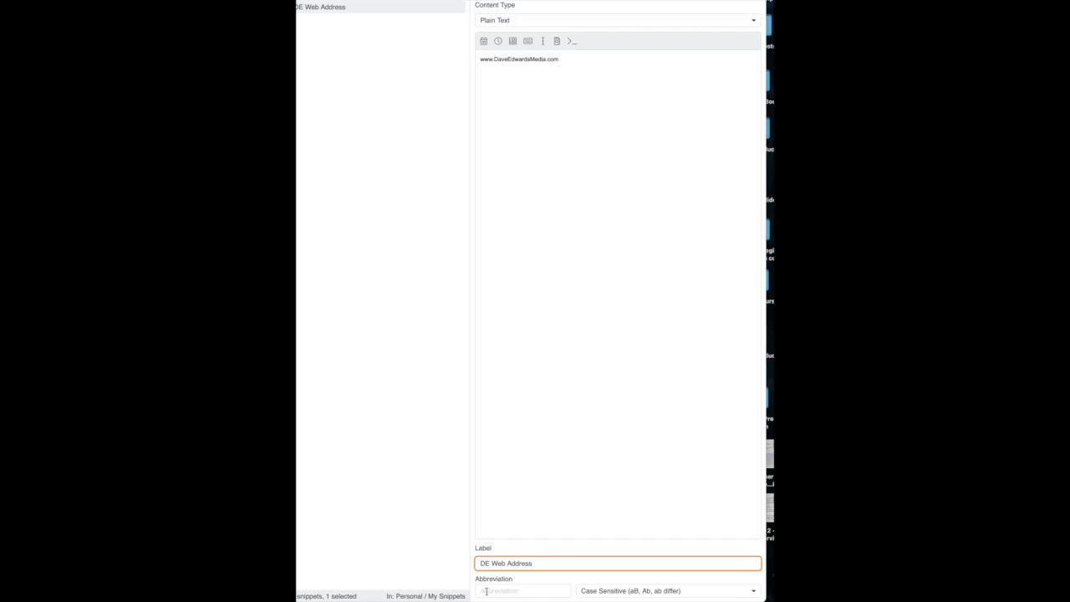
Try out webaddress, web, + and zas: as the snippet's abbreviation, clearing the field each time
{"action": "left_click", "coordinate": [486, 591]}
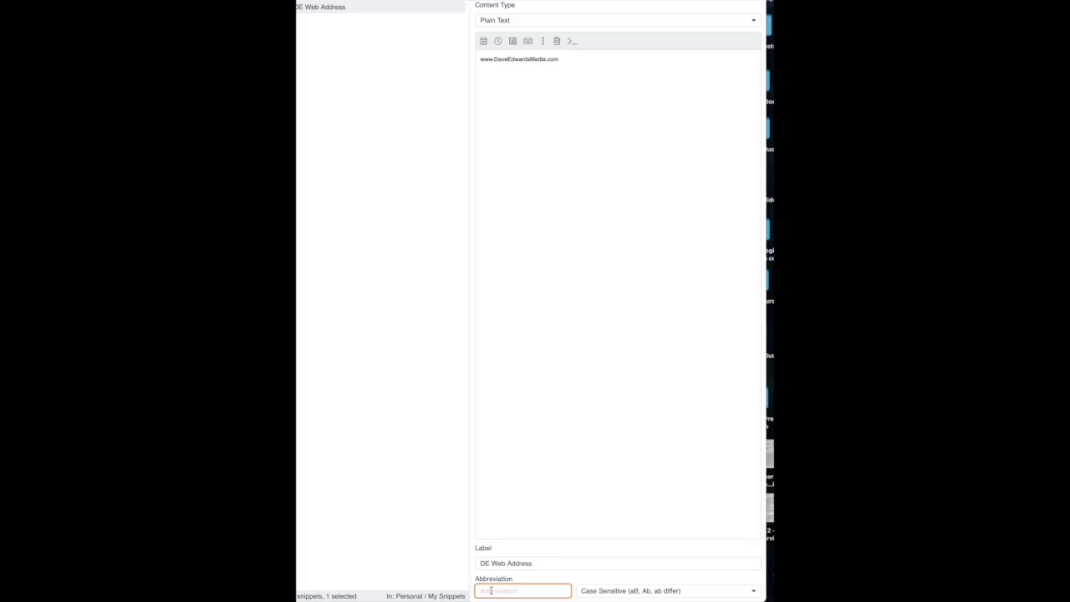
{"action": "type", "text": "/webaddres"}
{"action": "key", "text": "BackSpace"}
{"action": "key", "text": "BackSpace"}
{"action": "key", "text": "BackSpace"}
{"action": "key", "text": "BackSpace"}
{"action": "key", "text": "BackSpace"}
{"action": "key", "text": "BackSpace"}
{"action": "key", "text": "BackSpace"}
{"action": "key", "text": "BackSpace"}
{"action": "key", "text": "BackSpace"}
{"action": "key", "text": "BackSpace"}
{"action": "type", "text": "webaddress"}
{"action": "key", "text": "BackSpace"}
{"action": "key", "text": "BackSpace"}
{"action": "key", "text": "BackSpace"}
{"action": "key", "text": "BackSpace"}
{"action": "key", "text": "BackSpace"}
{"action": "key", "text": "BackSpace"}
{"action": "key", "text": "BackSpace"}
{"action": "key", "text": "BackSpace"}
{"action": "key", "text": "BackSpace"}
{"action": "key", "text": "BackSpace"}
{"action": "type", "text": "web"}
{"action": "key", "text": "BackSpace"}
{"action": "key", "text": "BackSpace"}
{"action": "key", "text": "BackSpace"}
{"action": "type", "text": "+"}
{"action": "key", "text": "BackSpace"}
{"action": "type", "text": "zas:"}
{"action": "key", "text": "BackSpace"}
{"action": "key", "text": "BackSpace"}
{"action": "key", "text": "BackSpace"}
{"action": "key", "text": "BackSpace"}
Replace the web address in the snippet's content with the text "Today's date is:"
{"action": "left_click", "coordinate": [483, 41]}
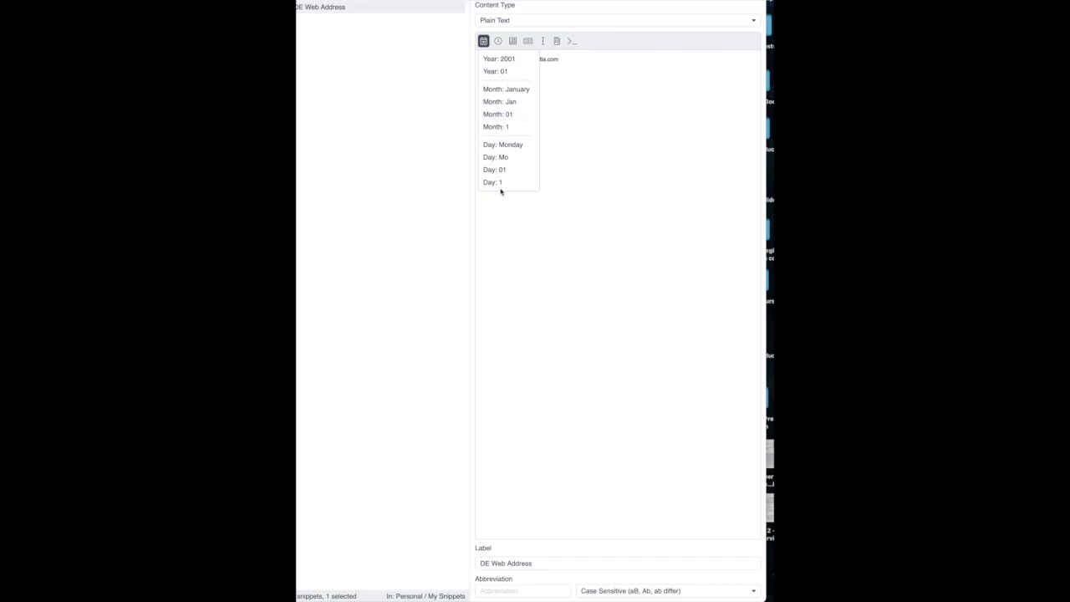
{"action": "left_click", "coordinate": [597, 82]}
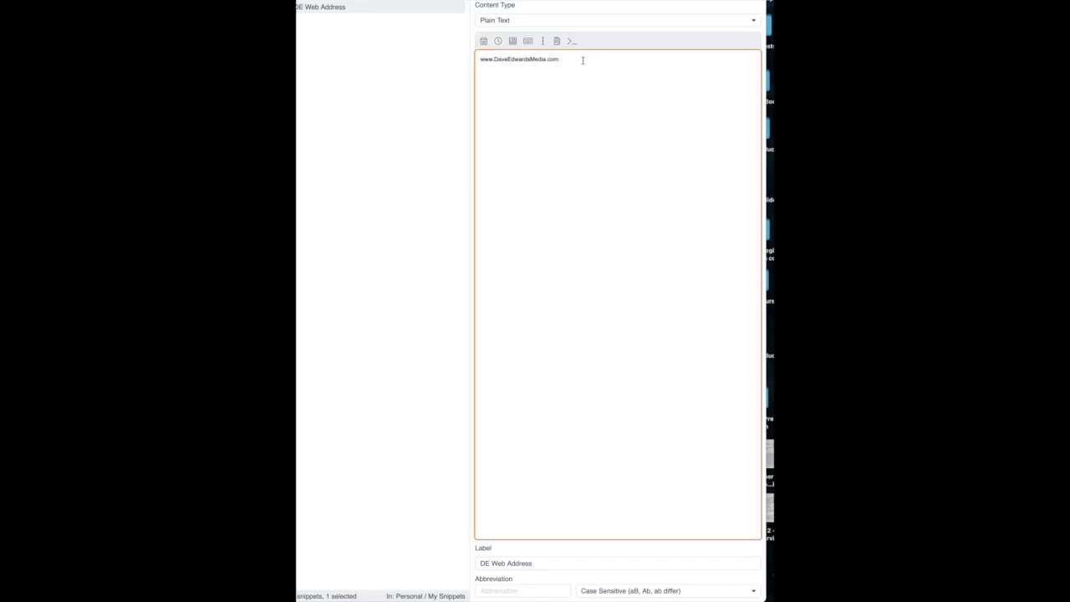
{"action": "left_click_drag", "start_coordinate": [582, 61], "coordinate": [477, 61]}
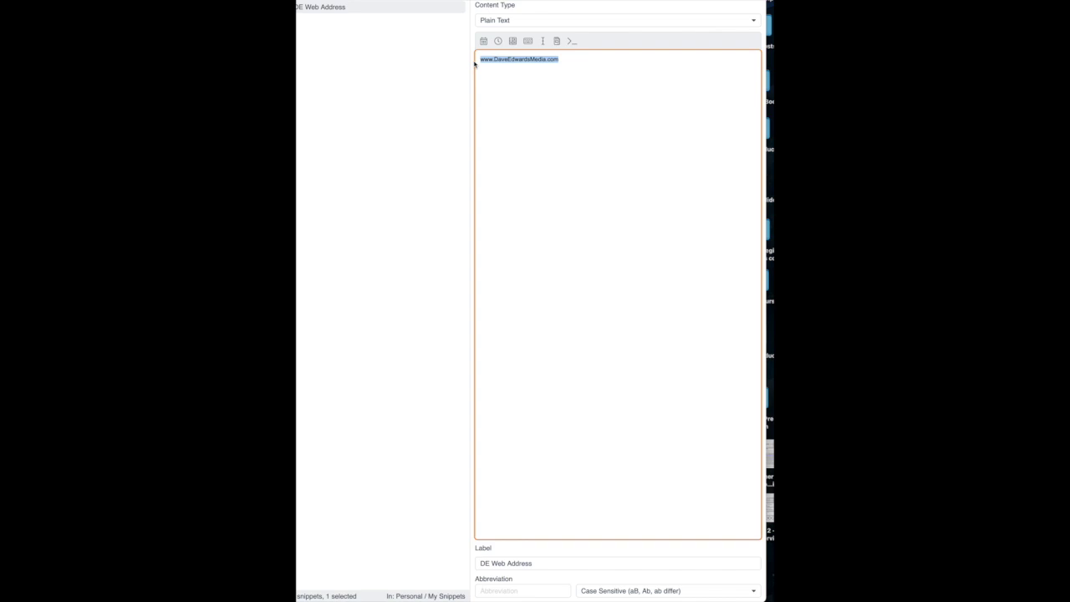
{"action": "key", "text": "BackSpace"}
{"action": "type", "text": "Today's date is:"}
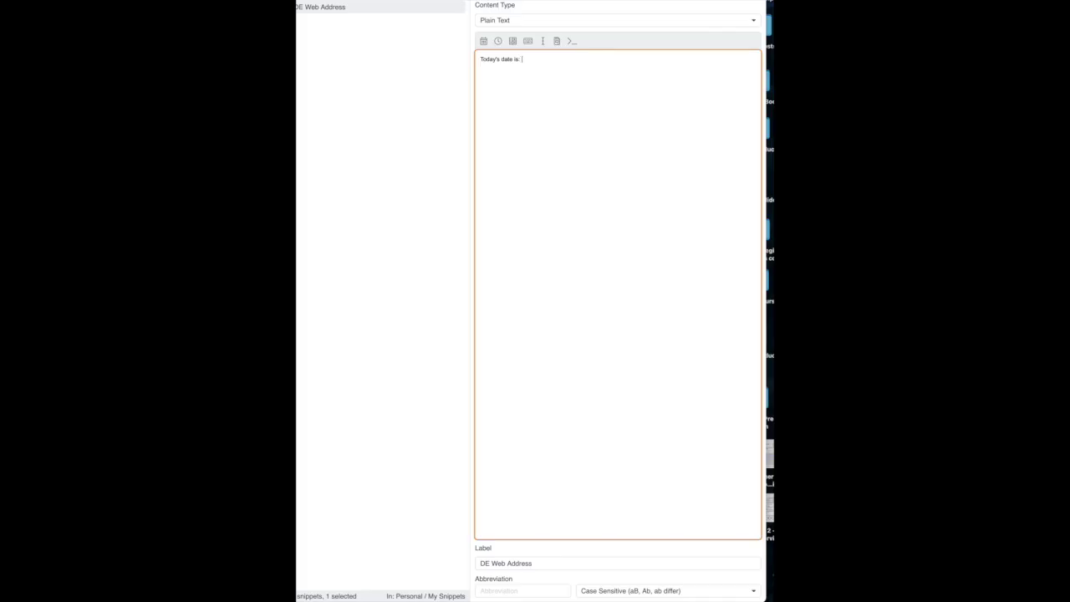
Add the date placeholders Month: January, Month: 01 and Year: 2001 after "Today's date is:"
{"action": "left_click", "coordinate": [483, 41]}
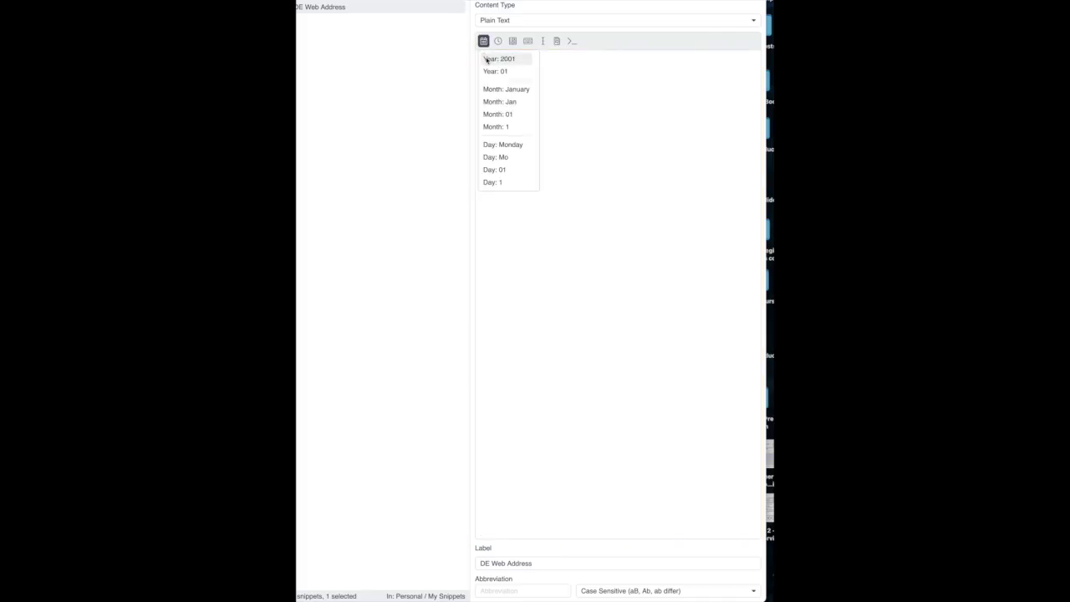
{"action": "left_click", "coordinate": [505, 89]}
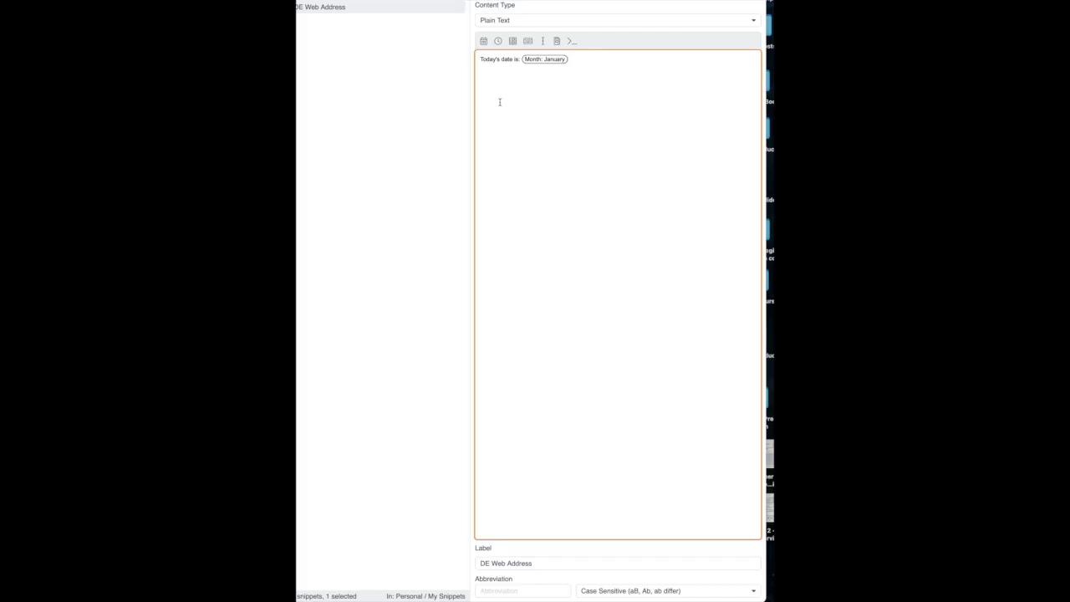
{"action": "left_click", "coordinate": [483, 40]}
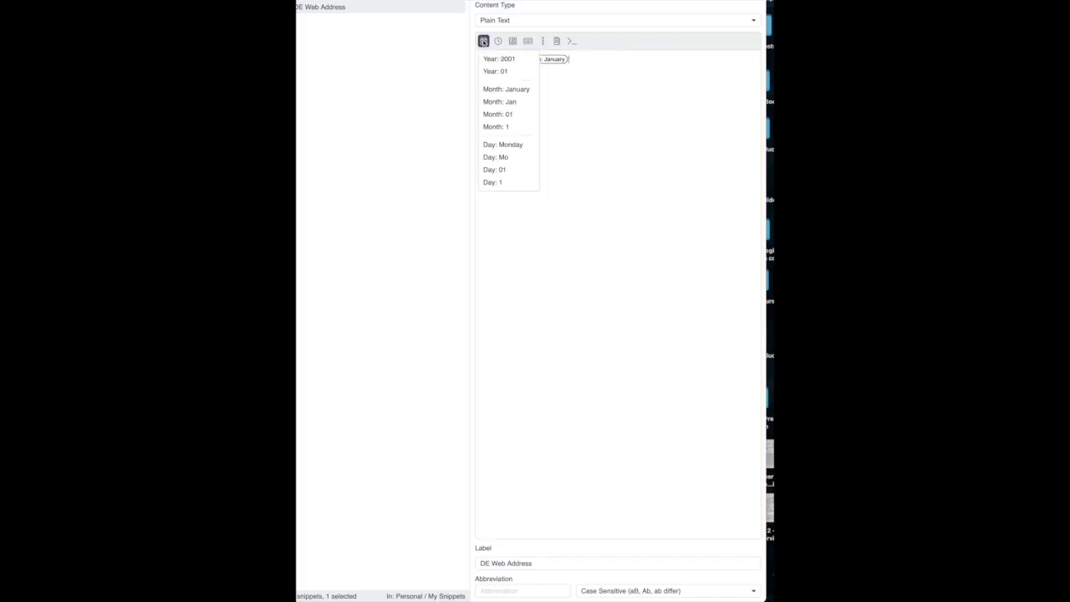
{"action": "left_click", "coordinate": [505, 114]}
{"action": "left_click", "coordinate": [483, 41]}
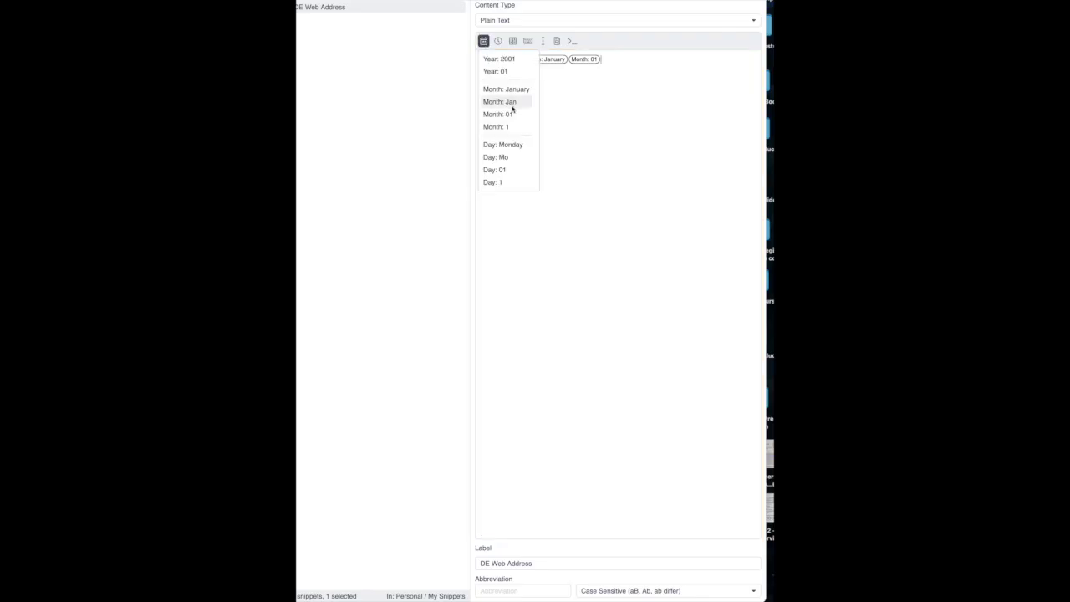
{"action": "left_click", "coordinate": [498, 58]}
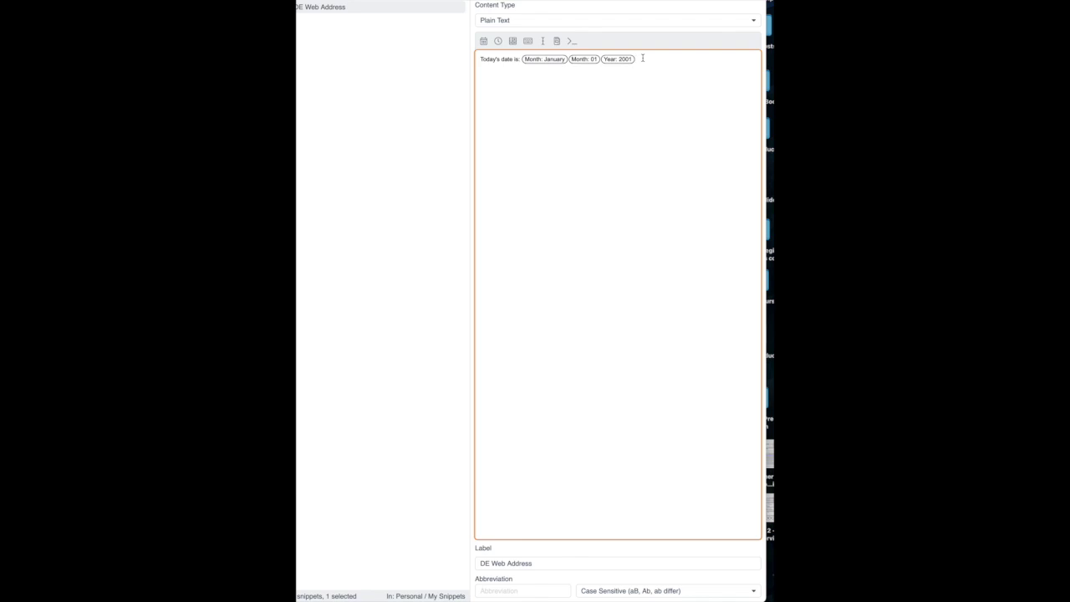
Review the time and date-math placeholders, and insert a Return key placeholder after the year
{"action": "left_click", "coordinate": [498, 41]}
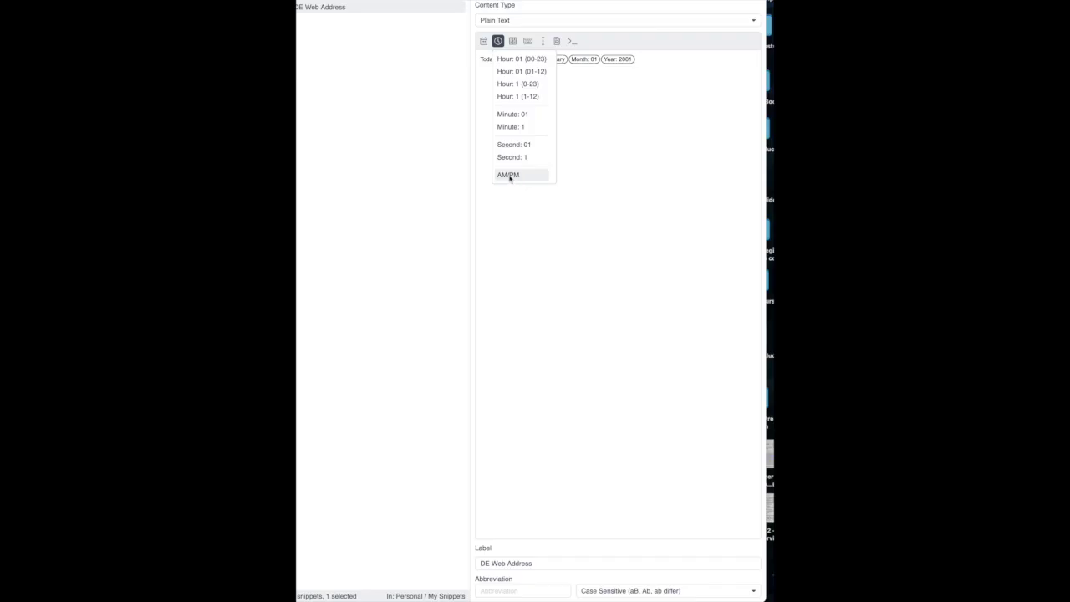
{"action": "left_click", "coordinate": [669, 143]}
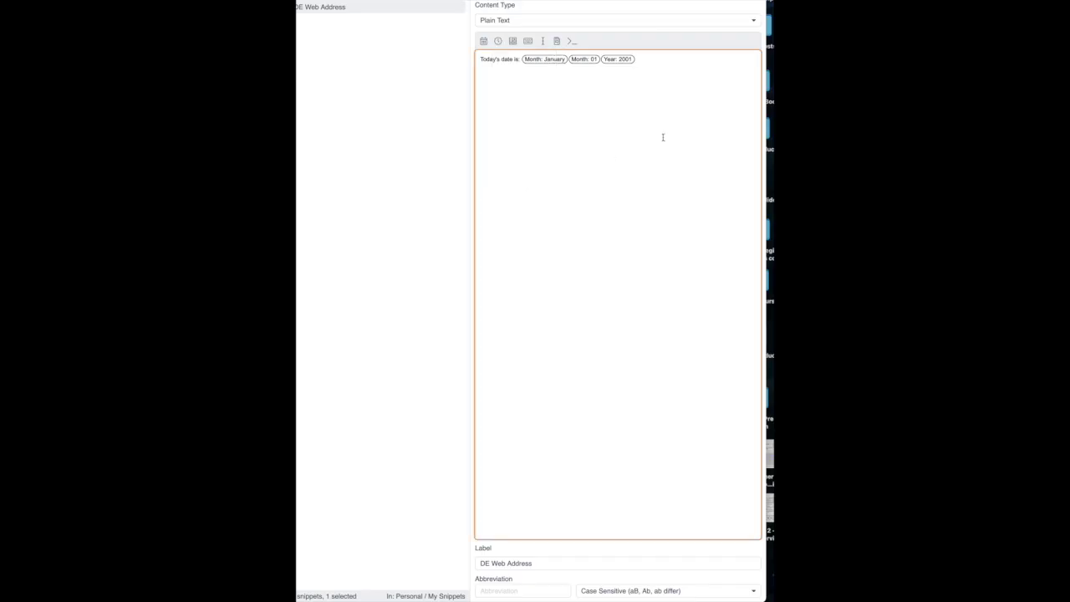
{"action": "left_click", "coordinate": [512, 40]}
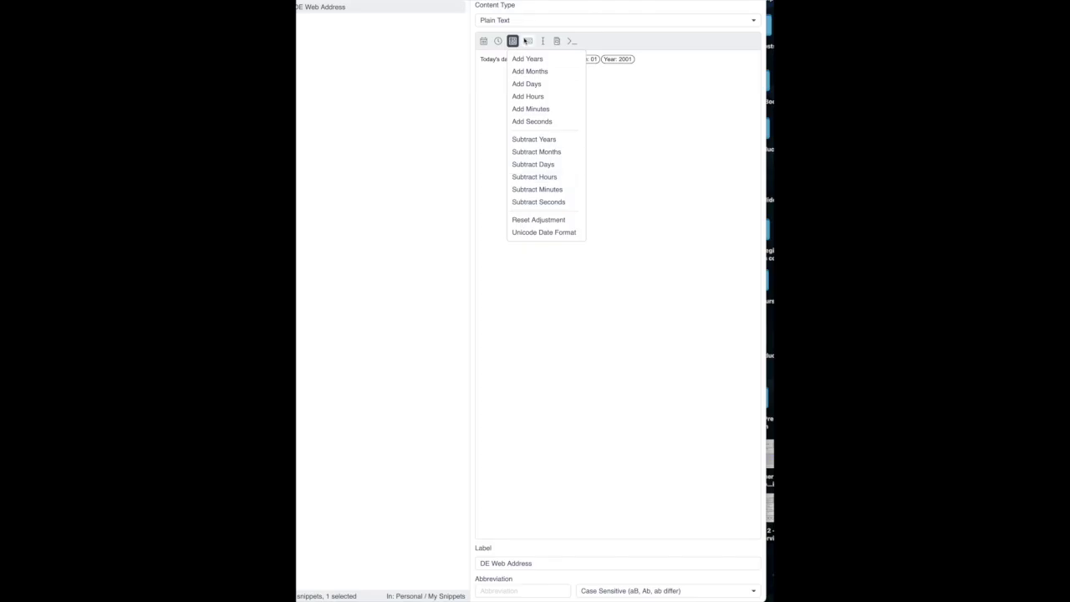
{"action": "left_click", "coordinate": [527, 40]}
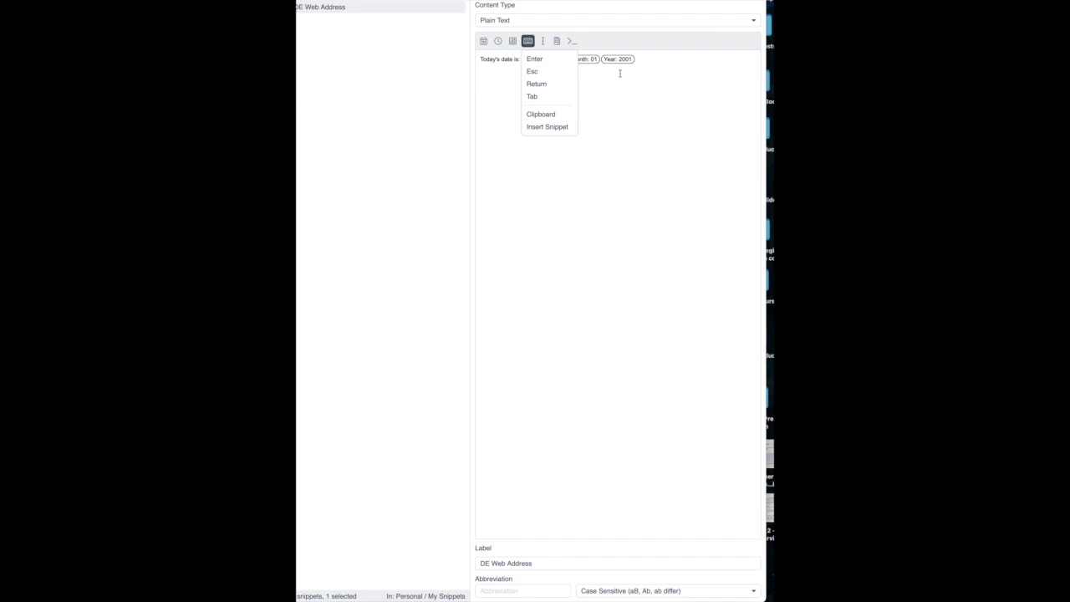
{"action": "left_click", "coordinate": [536, 83]}
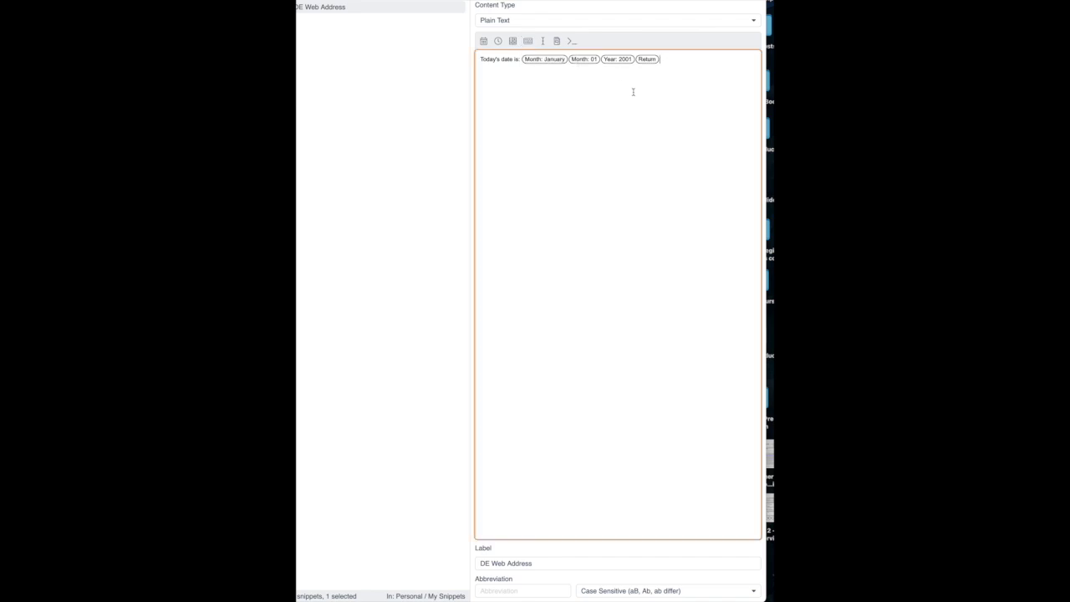
Examine the cursor-positioning, fill-in field and script options available for the snippet
{"action": "left_click", "coordinate": [543, 41]}
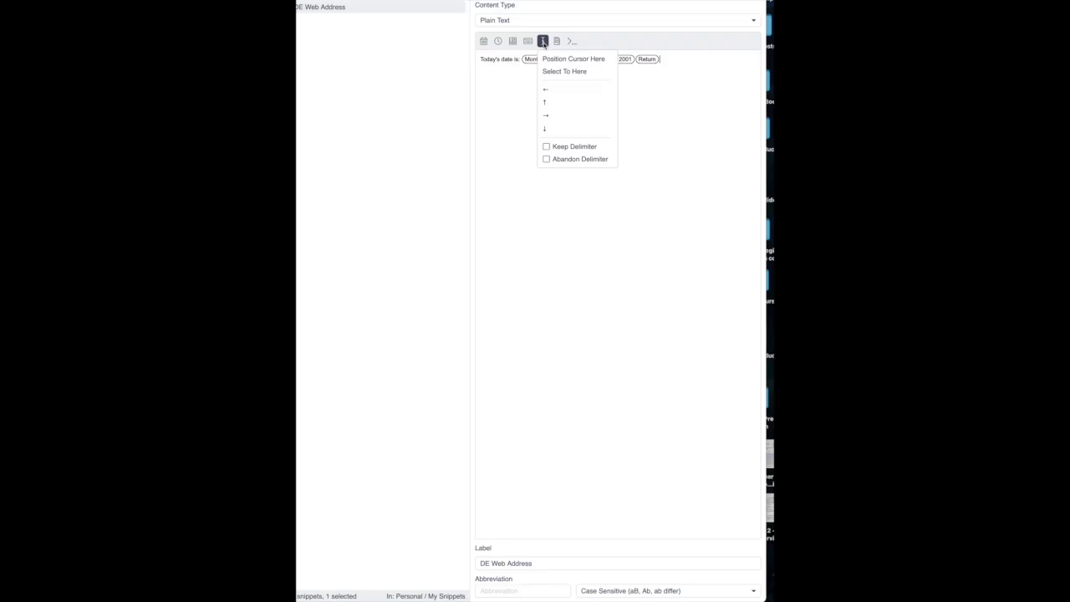
{"action": "left_click", "coordinate": [557, 41]}
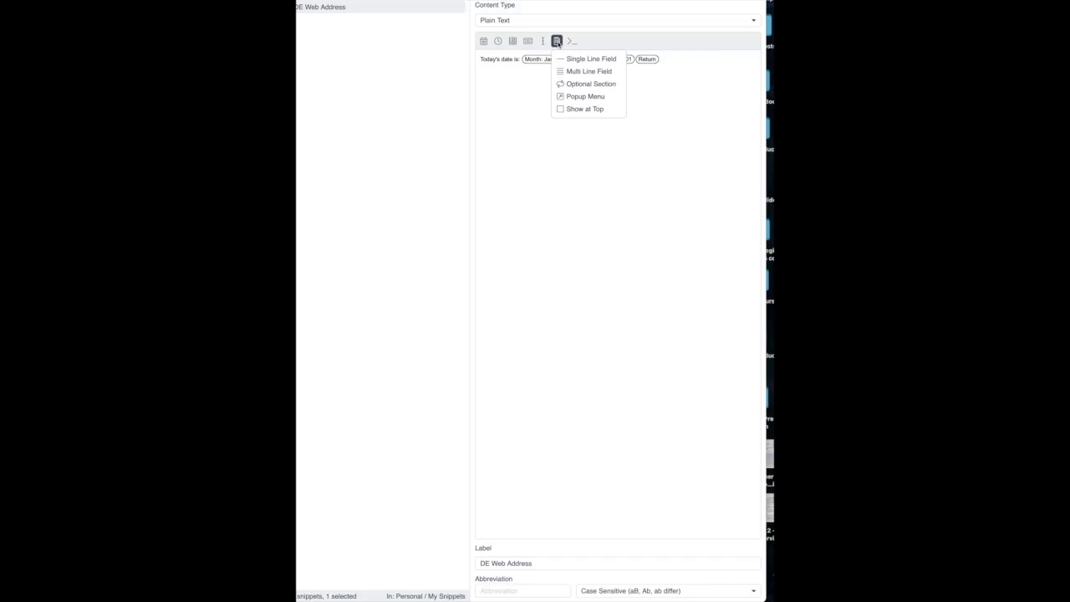
{"action": "left_click", "coordinate": [570, 41]}
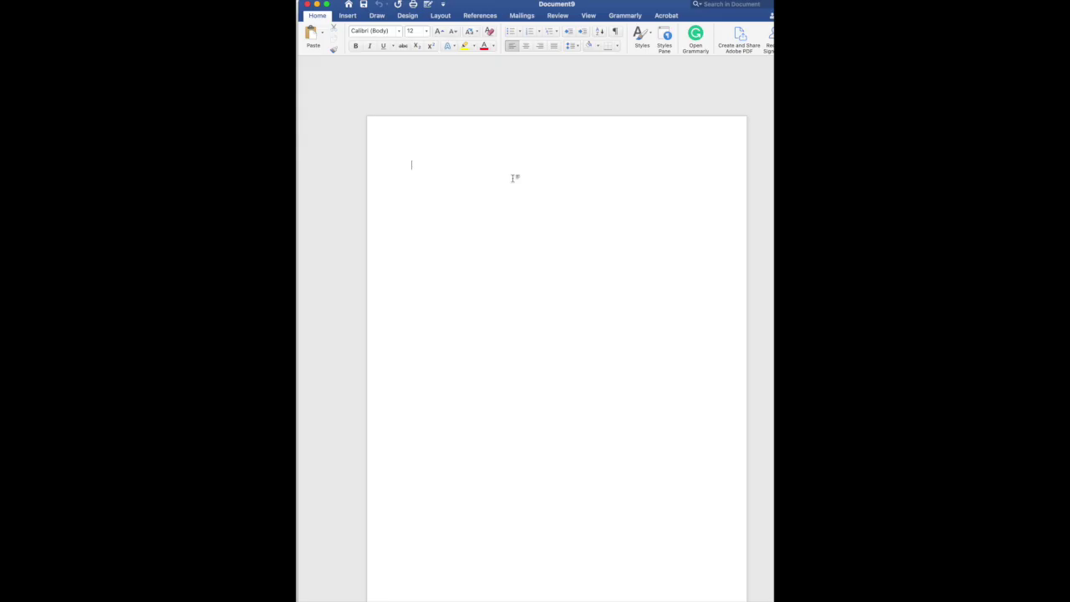
Expand the email address snippet in the blank Word document with the abbreviation /demail
{"action": "type", "text": "/demail"}
{"action": "key", "text": "BackSpace"}
{"action": "key", "text": "BackSpace"}
{"action": "key", "text": "BackSpace"}
{"action": "key", "text": "BackSpace"}
{"action": "key", "text": "BackSpace"}
{"action": "key", "text": "BackSpace"}
{"action": "type", "text": "demail"}
{"action": "key", "text": "Return"}
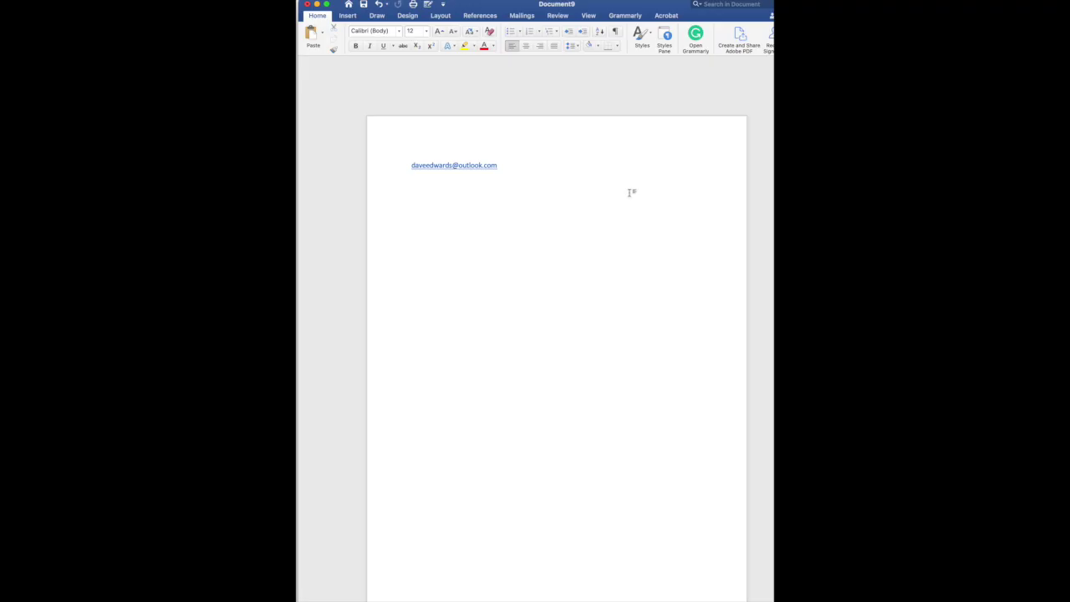
Expand the website snippet with /deweb below the email address, and insert the two-paragraph lorem ipsum text beneath it
{"action": "key", "text": "super+z"}
{"action": "type", "text": "/deweb"}
{"action": "key", "text": "Return"}
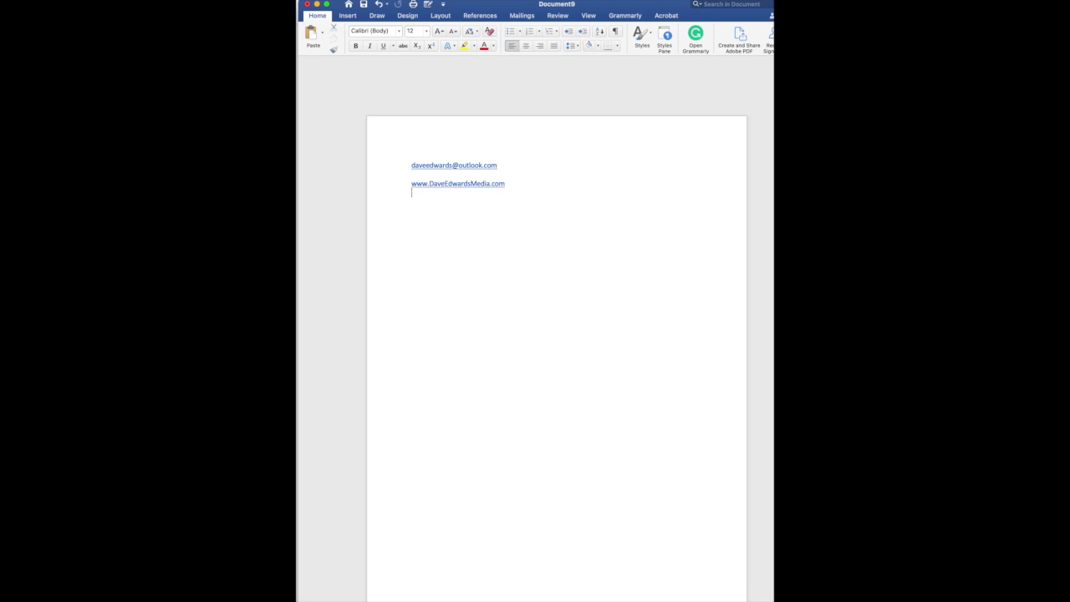
{"action": "key", "text": "Return"}
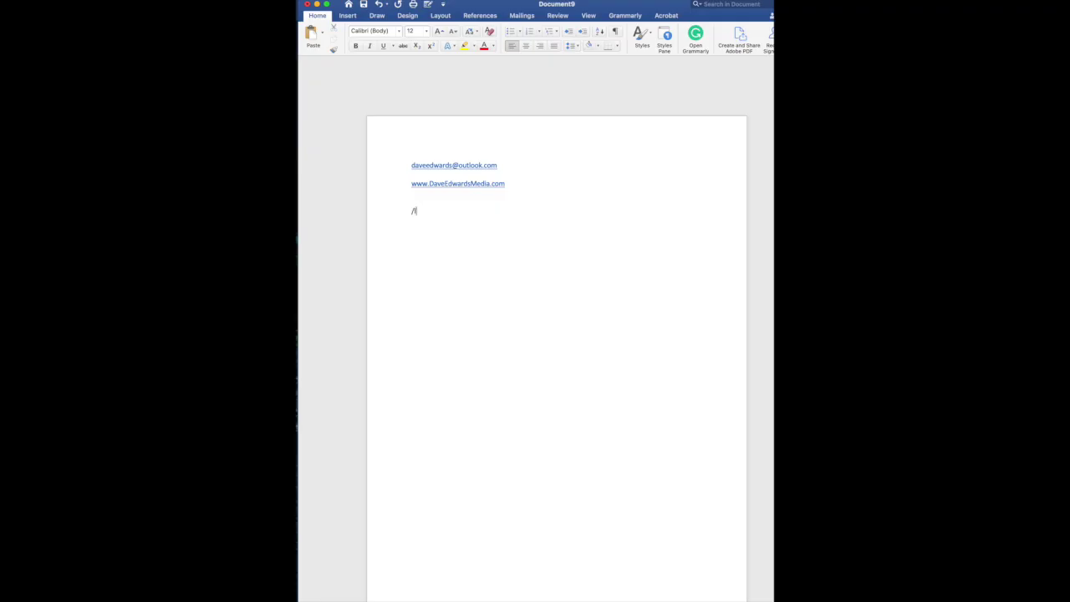
{"action": "key", "text": "super+v"}
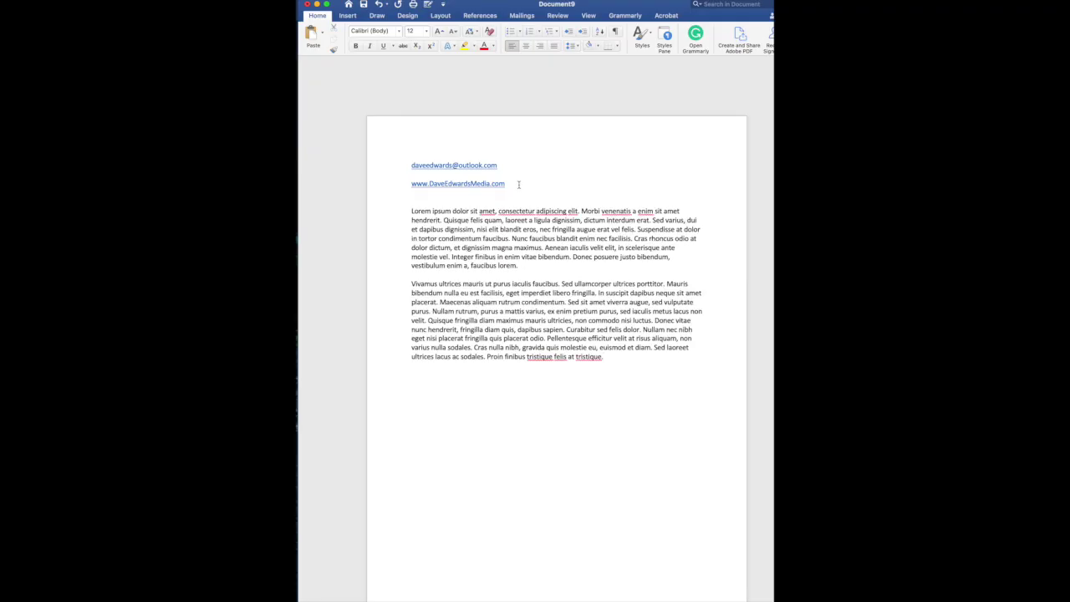